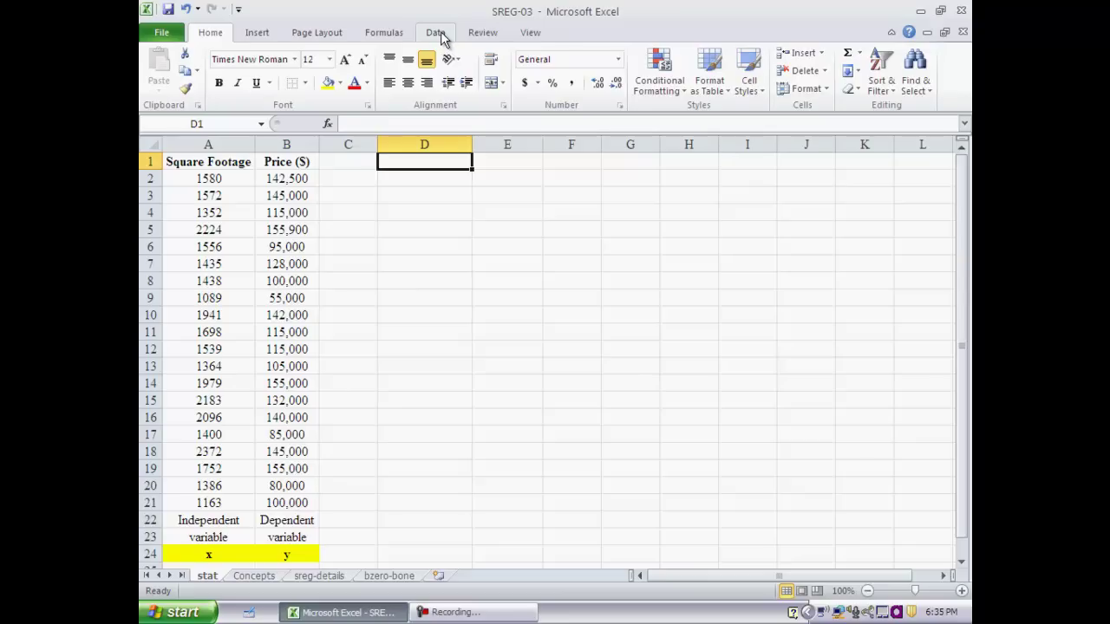
Open the Regression tool from the Data Analysis tools
left_click(440, 37)
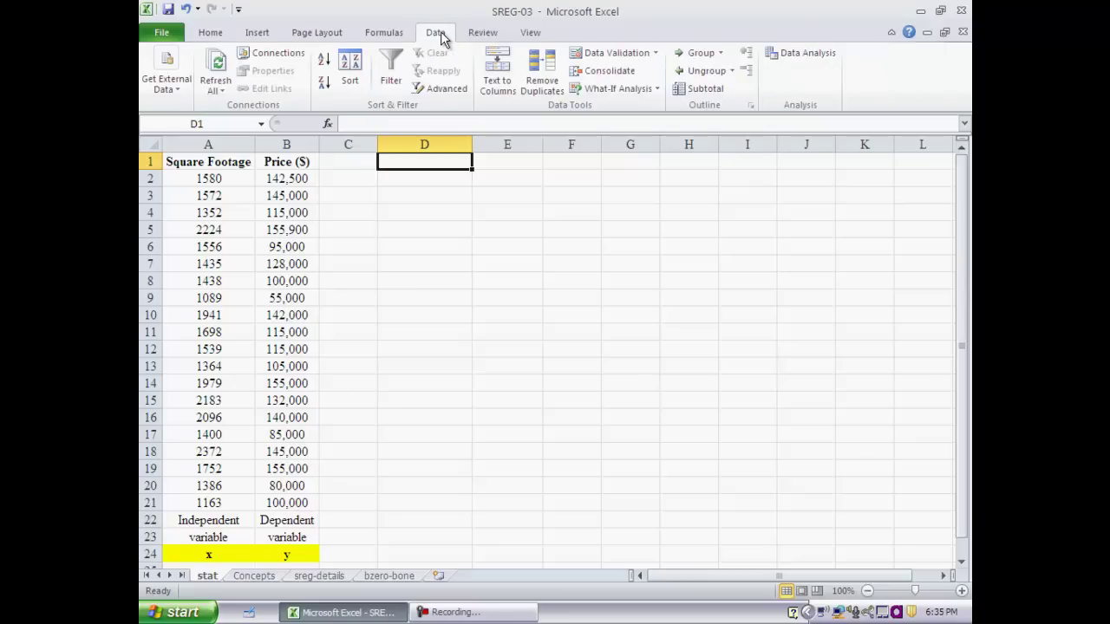
left_click(807, 53)
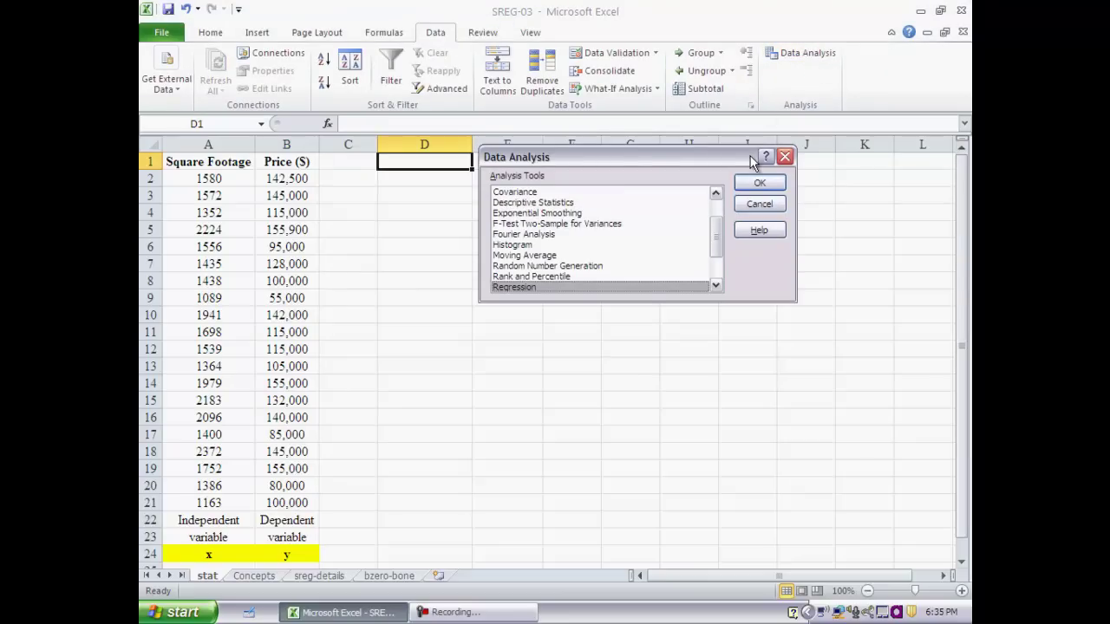
left_click_drag(724, 161, 769, 156)
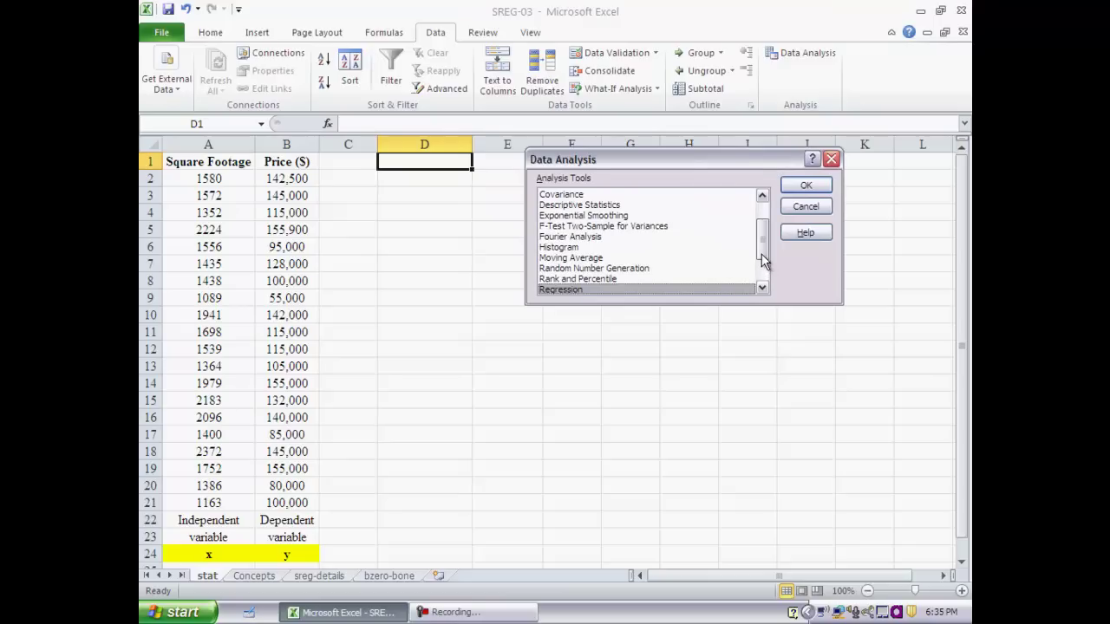
scroll(750, 285, "down", 2)
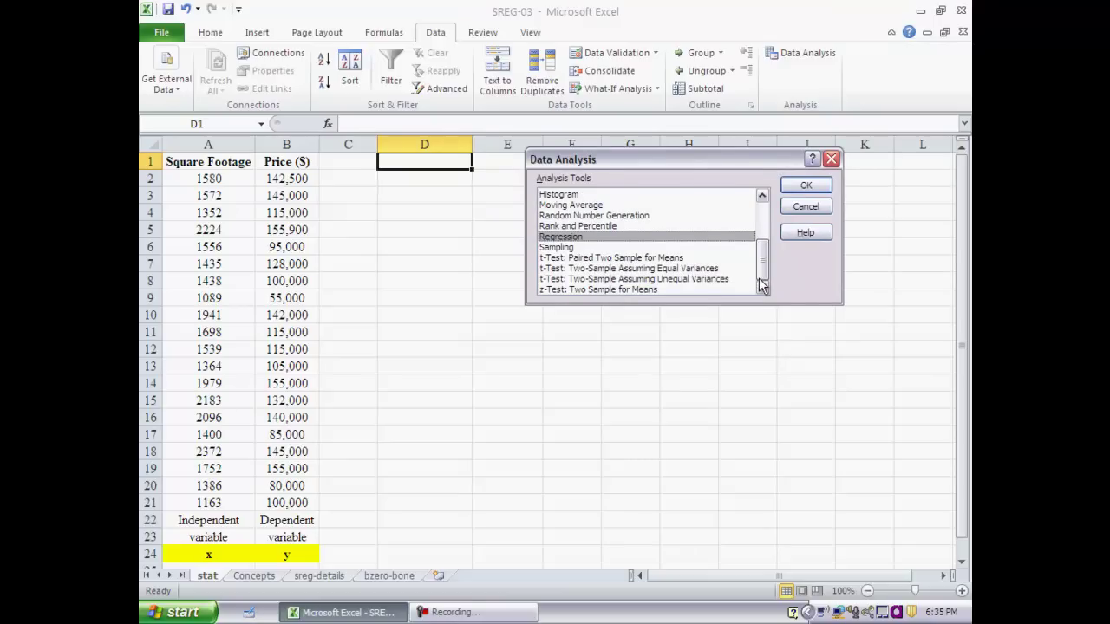
left_click(818, 184)
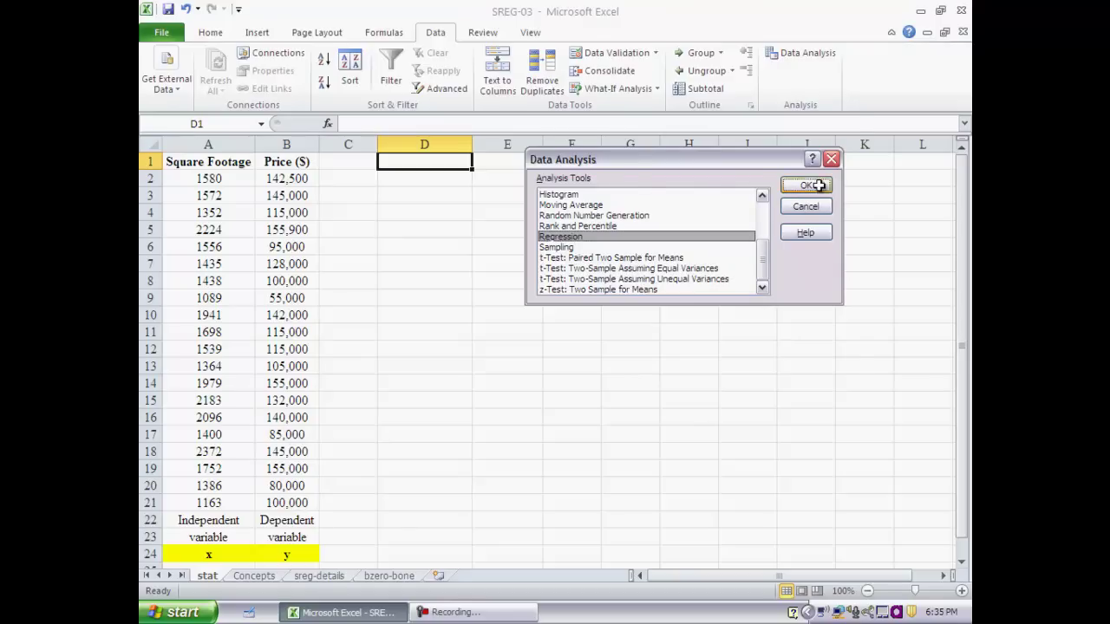
Clear the existing Y and X input ranges in the regression settings
key("Delete")
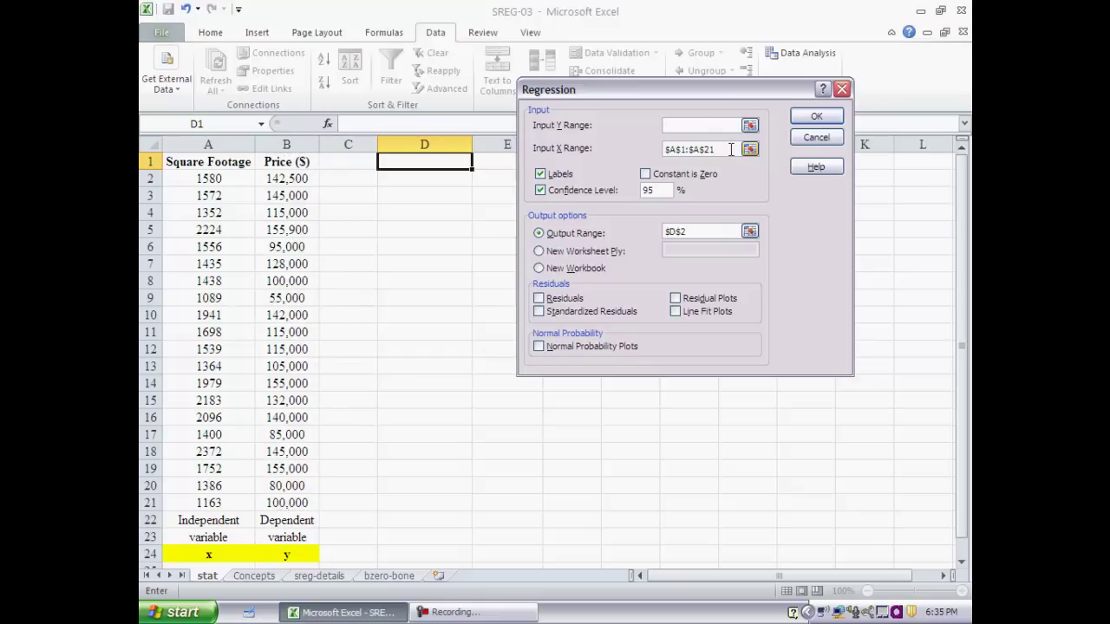
key("BackSpace")
key("BackSpace")
key("BackSpace")
key("BackSpace")
key("BackSpace")
key("BackSpace")
key("BackSpace")
key("BackSpace")
key("BackSpace")
key("BackSpace")
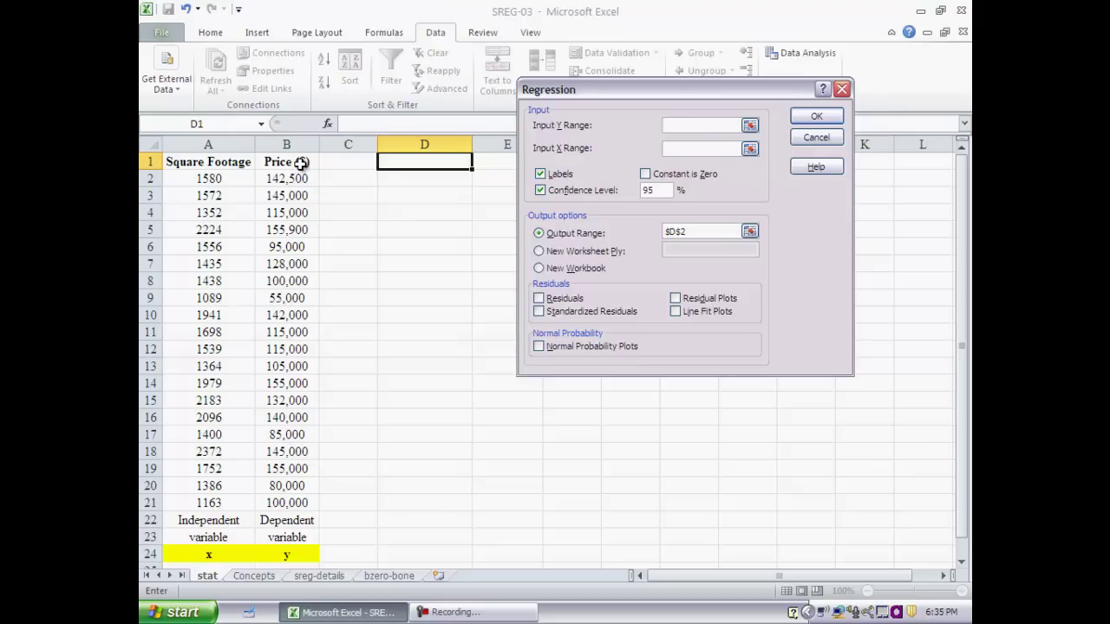
Run the regression with Price B1:B21 as the Y range and Square Footage A1:A21 as the X range, output at D2
left_click_drag(301, 165, 290, 503)
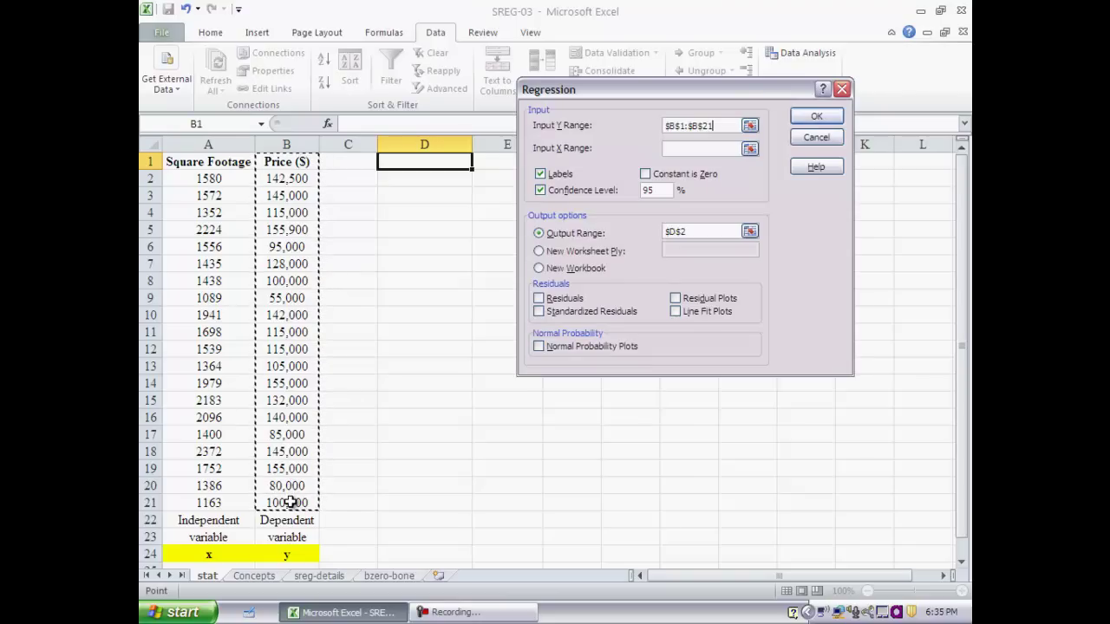
left_click(701, 149)
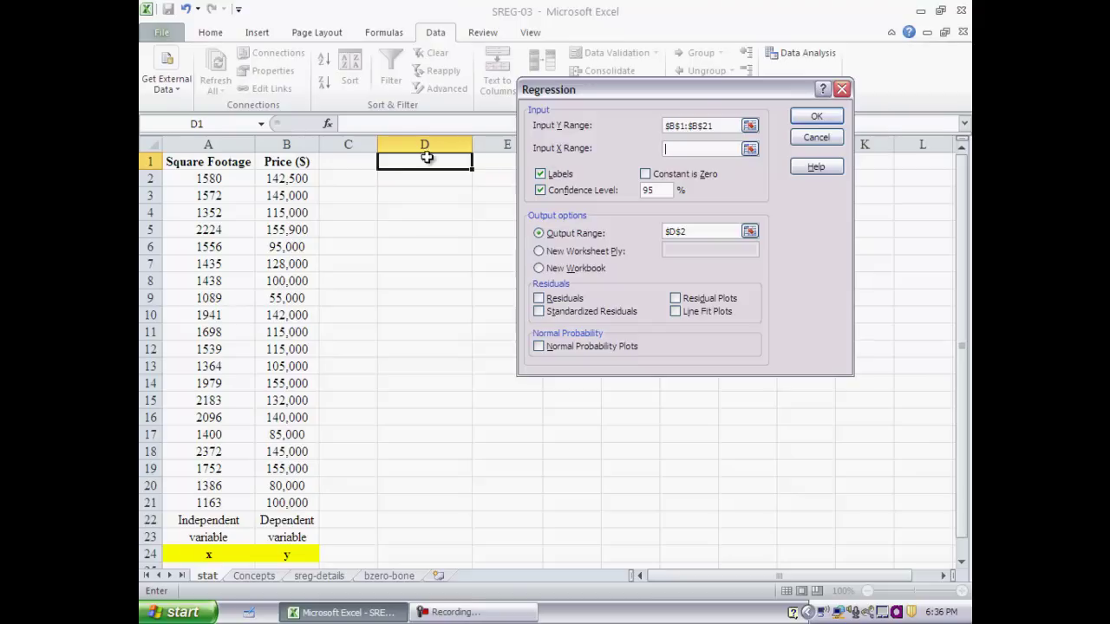
left_click_drag(212, 161, 206, 494)
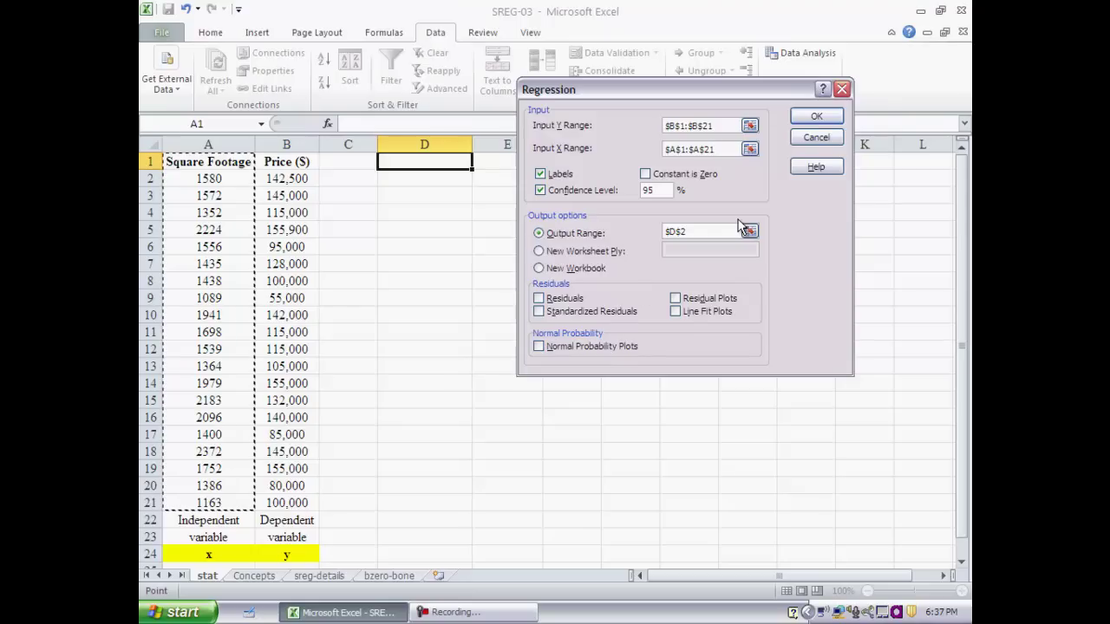
left_click(817, 116)
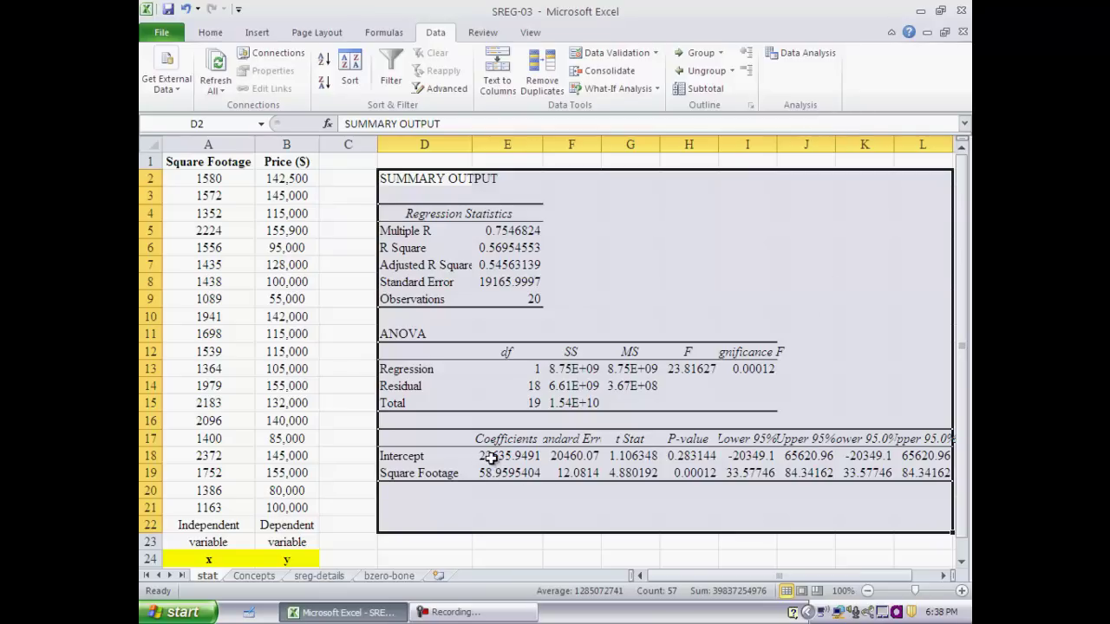
Compare the intercept and Square Footage coefficients in E18:E19 with the chart and estimated equation on the Concepts sheet
left_click_drag(504, 455, 505, 472)
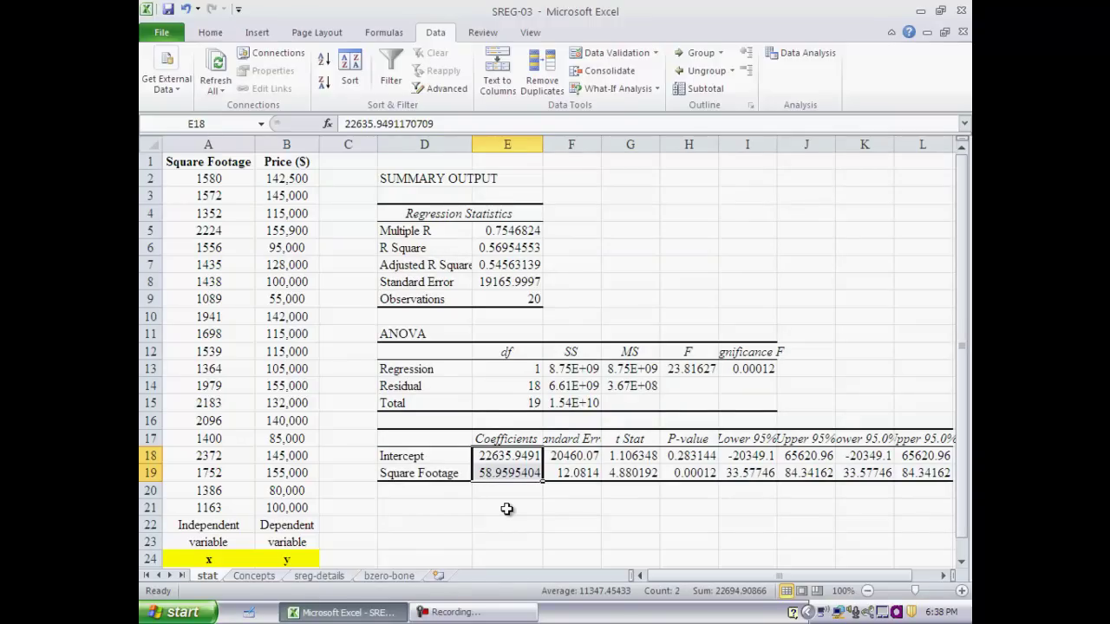
left_click(258, 577)
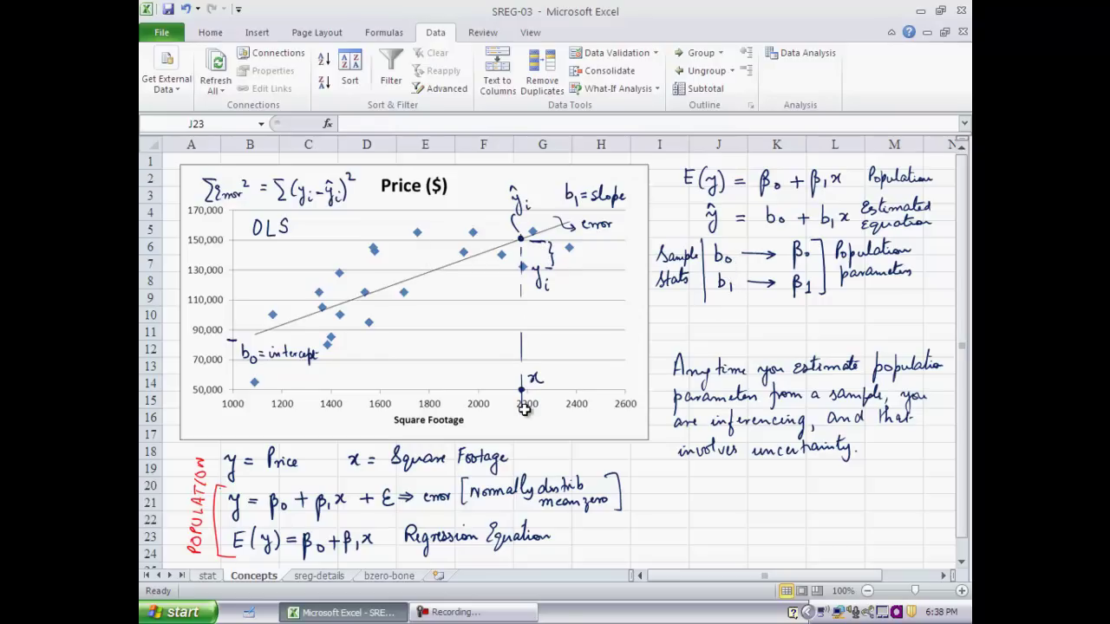
left_click(208, 576)
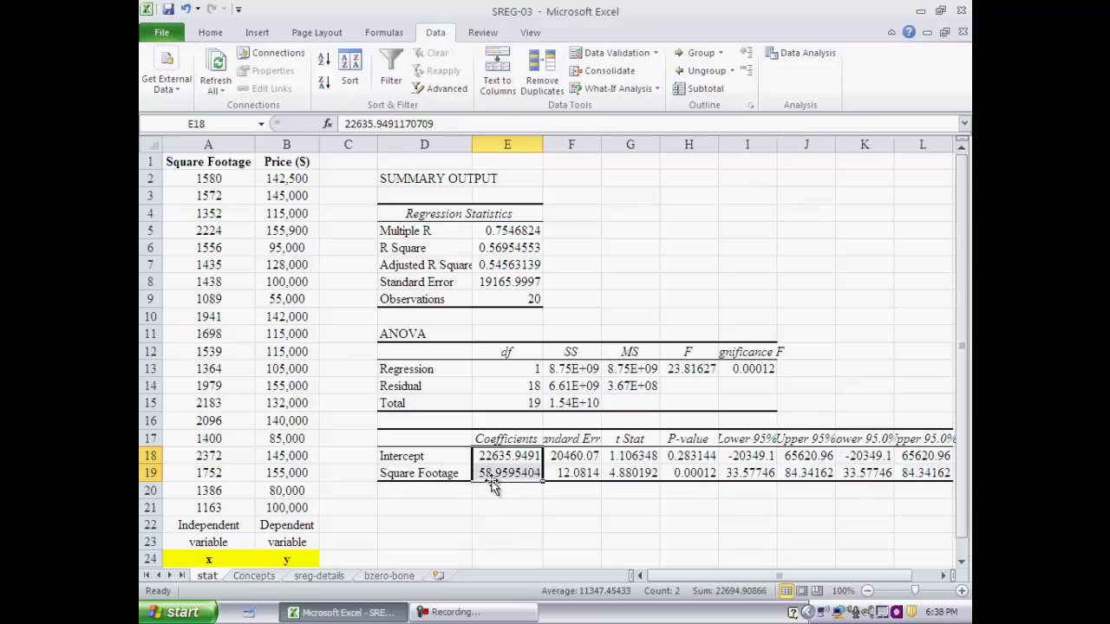
left_click(270, 579)
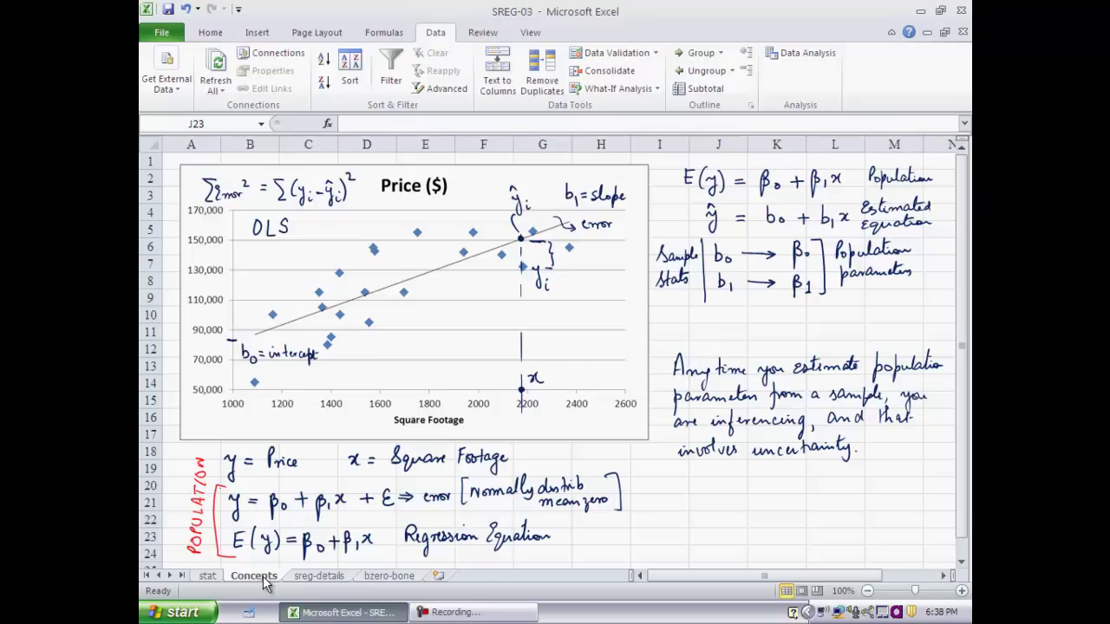
left_click(208, 577)
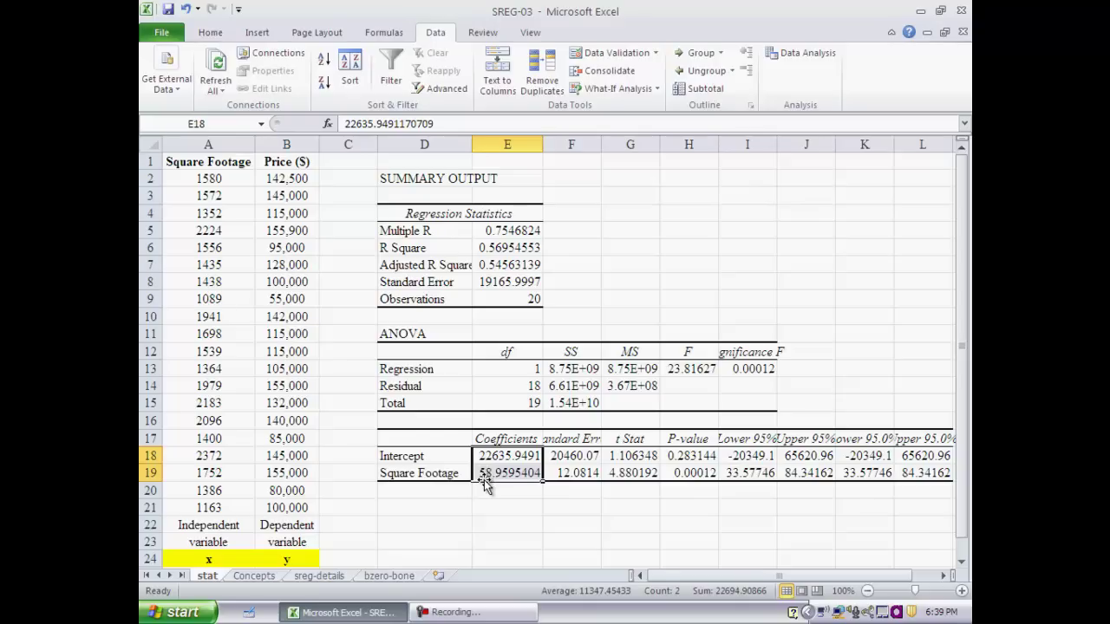
left_click(264, 577)
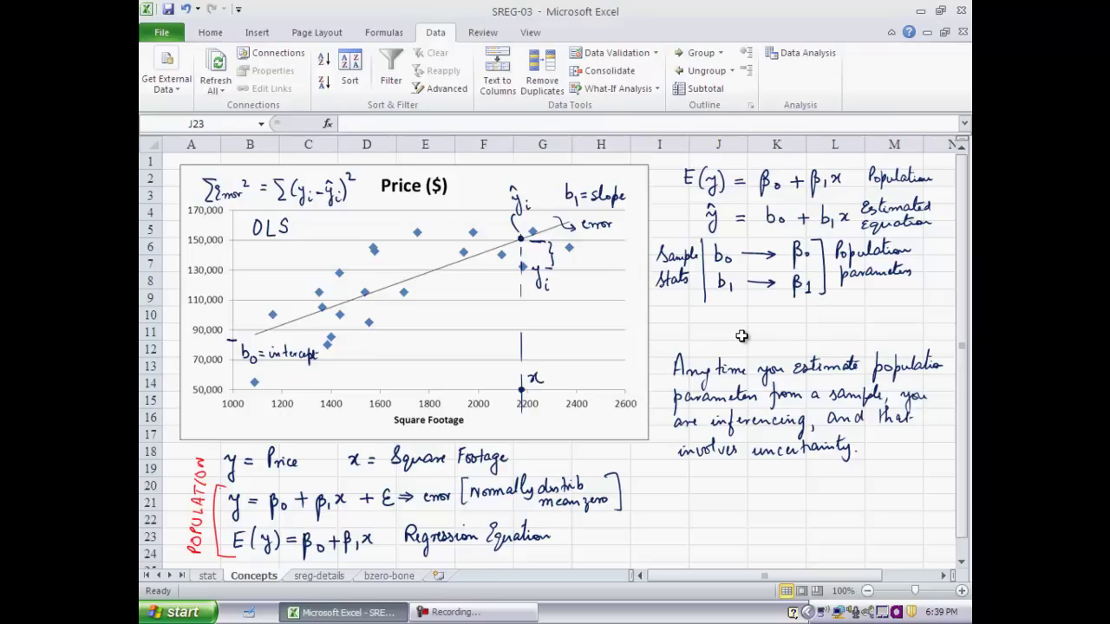
left_click(214, 577)
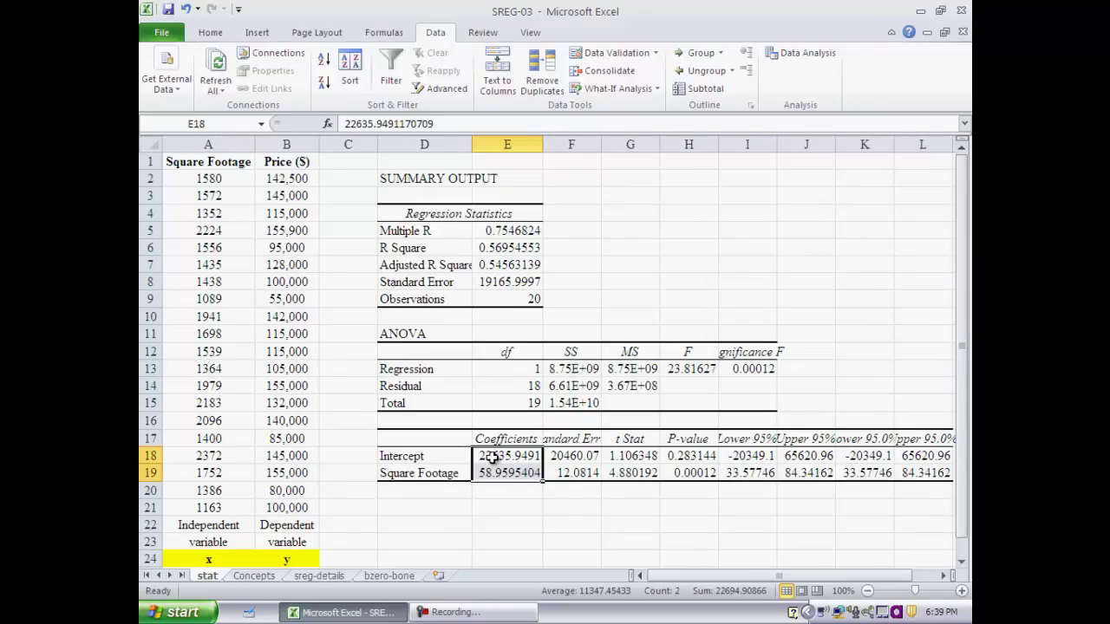
Write the estimated equation "y-hat = 22635 + 58.9595*x" as text in cell E21
left_click(484, 506)
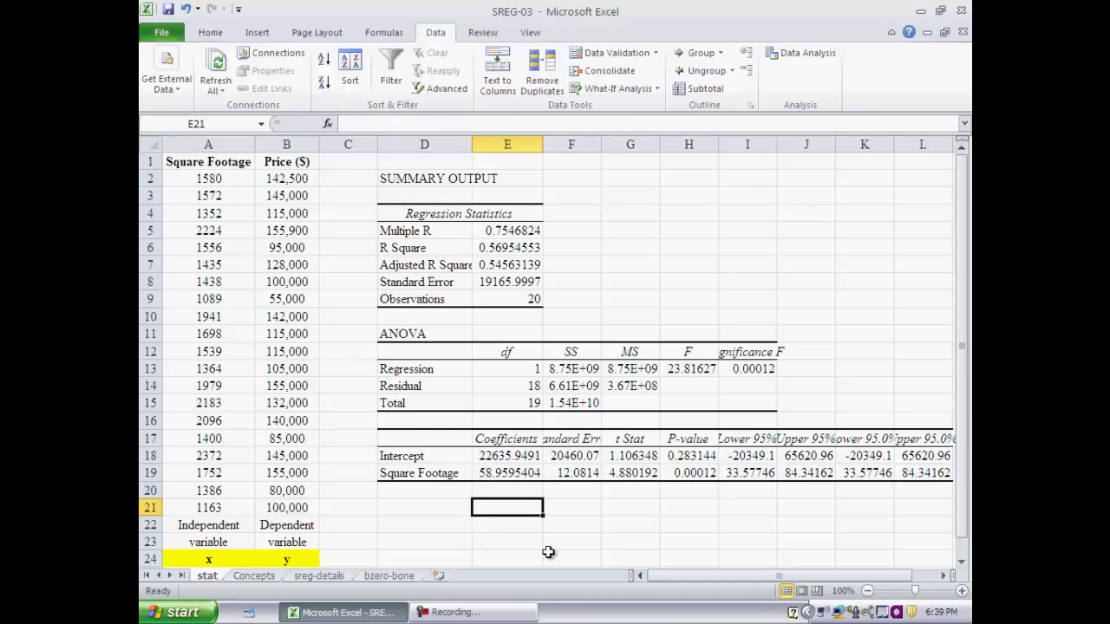
type("y-")
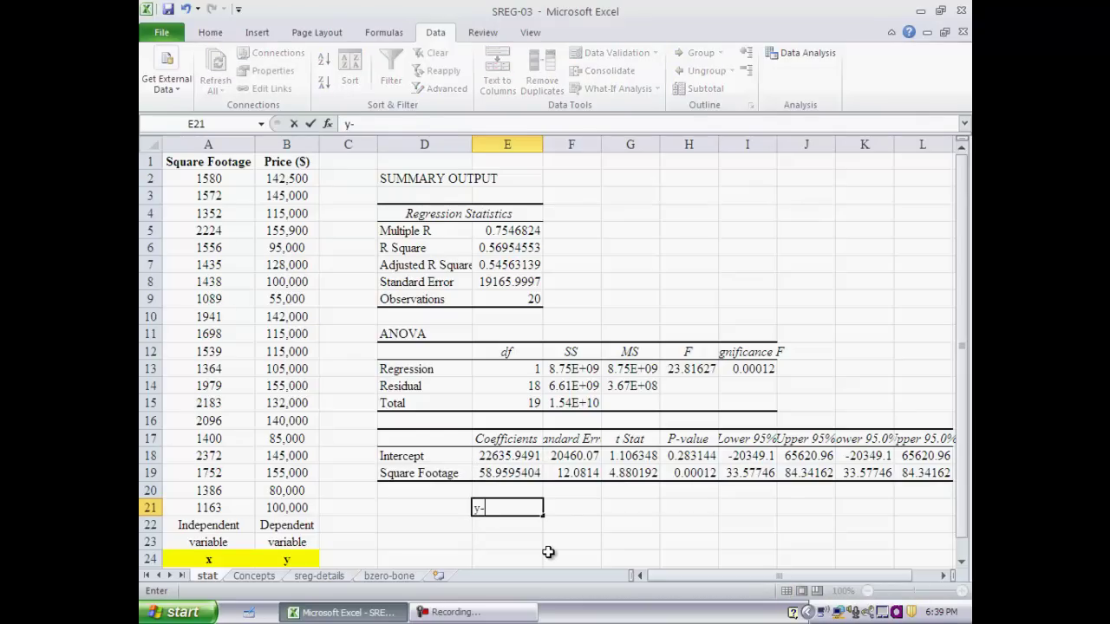
type("hat = 22635")
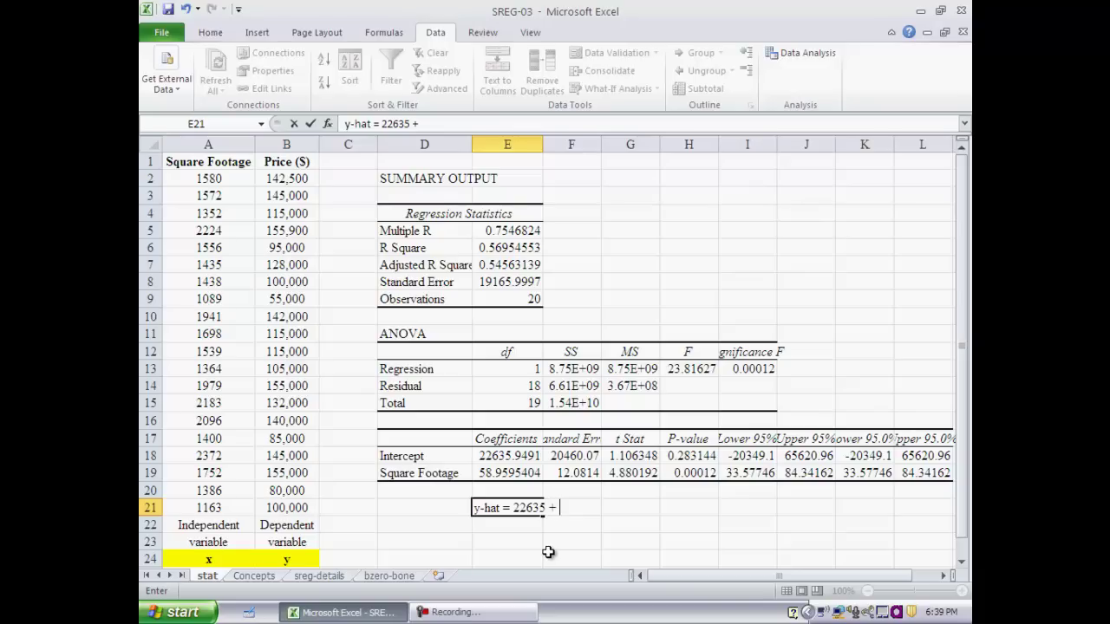
type("+ 58.9595*")
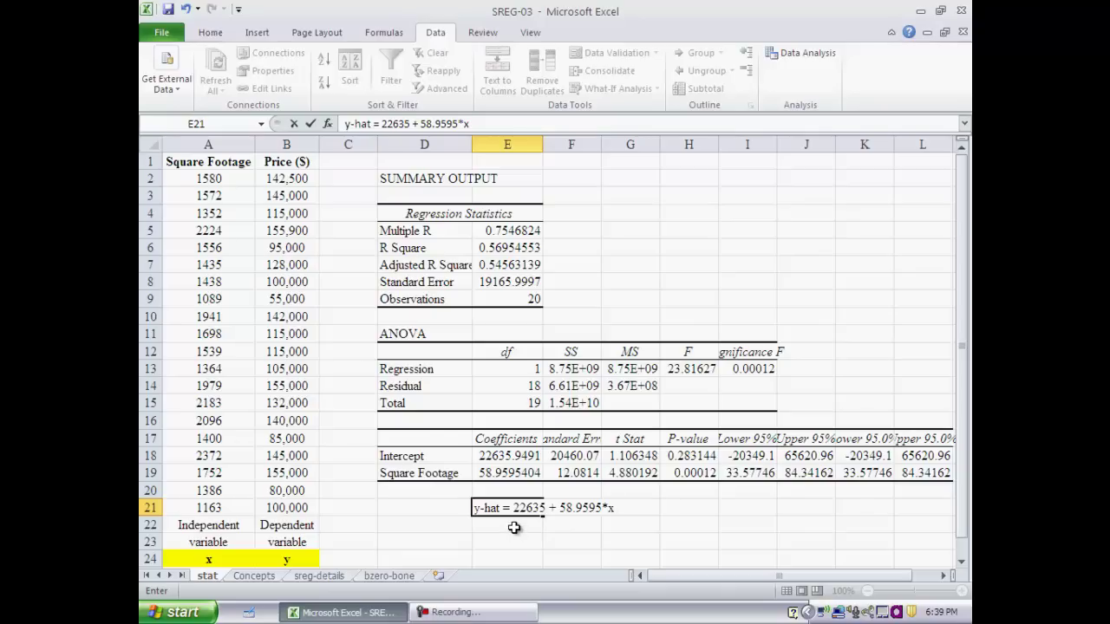
Calculate the predicted price for 4000 square feet in cell E22 with the formula =E18+4000*E19
left_click(514, 527)
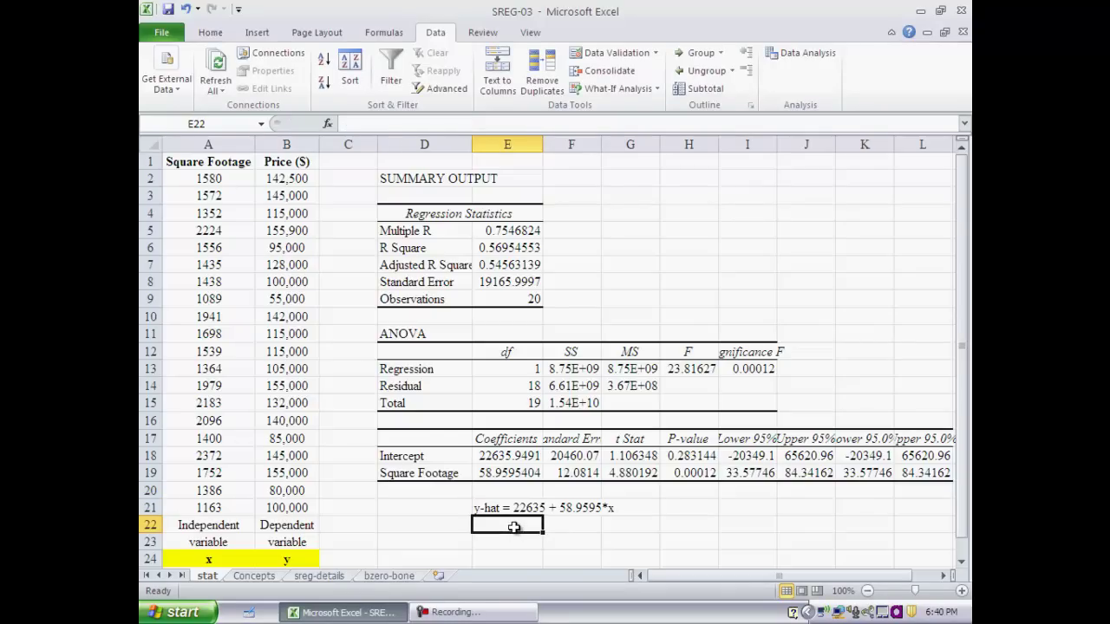
type("=")
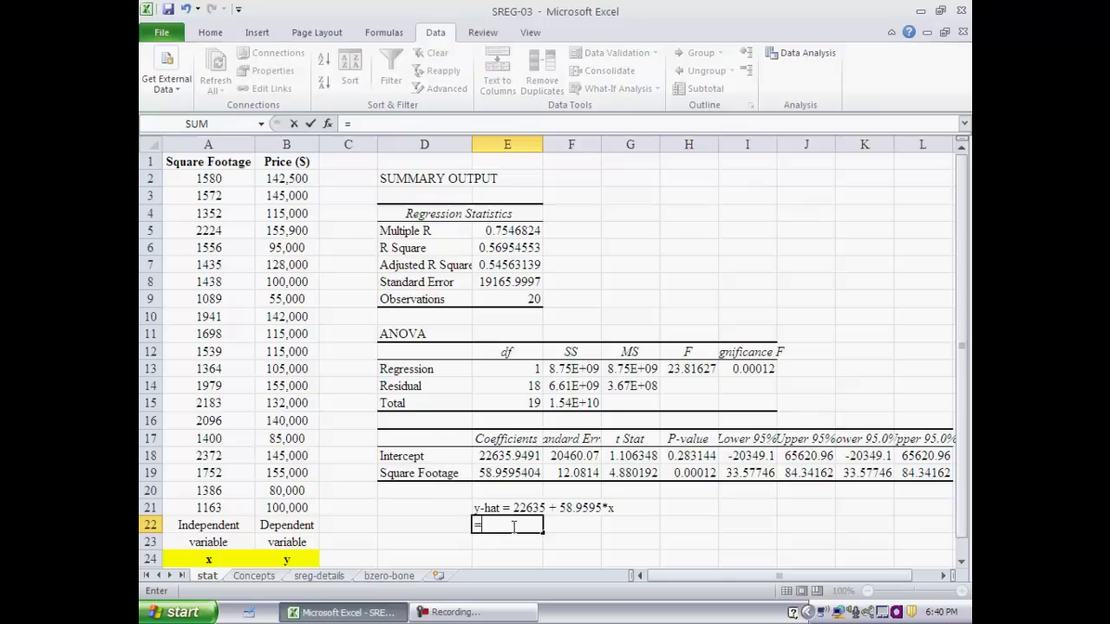
left_click(509, 457)
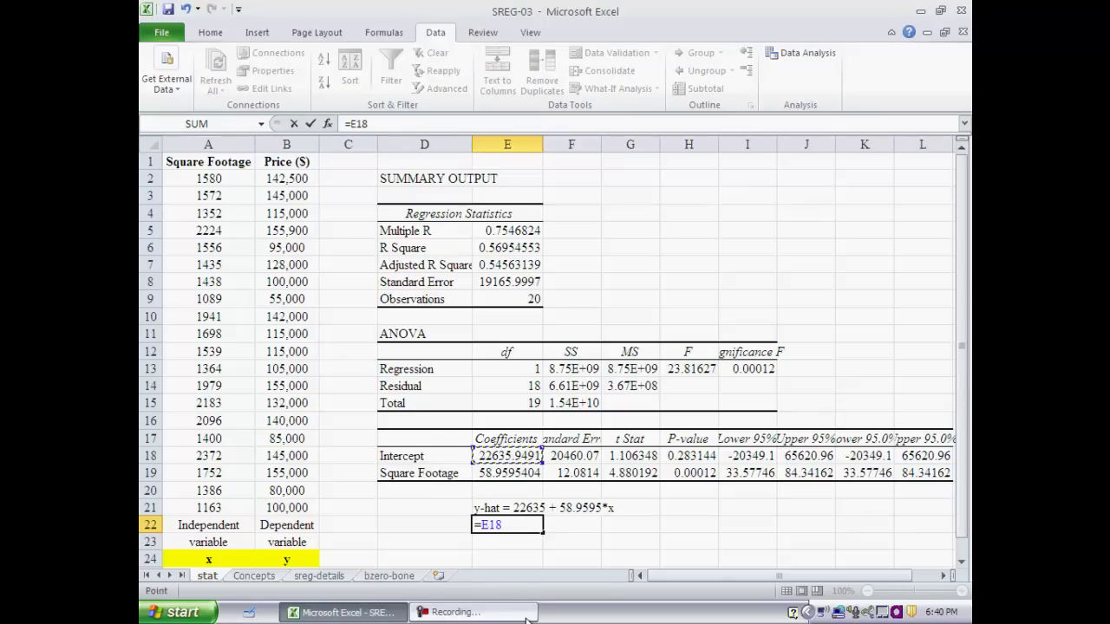
type("+4000*")
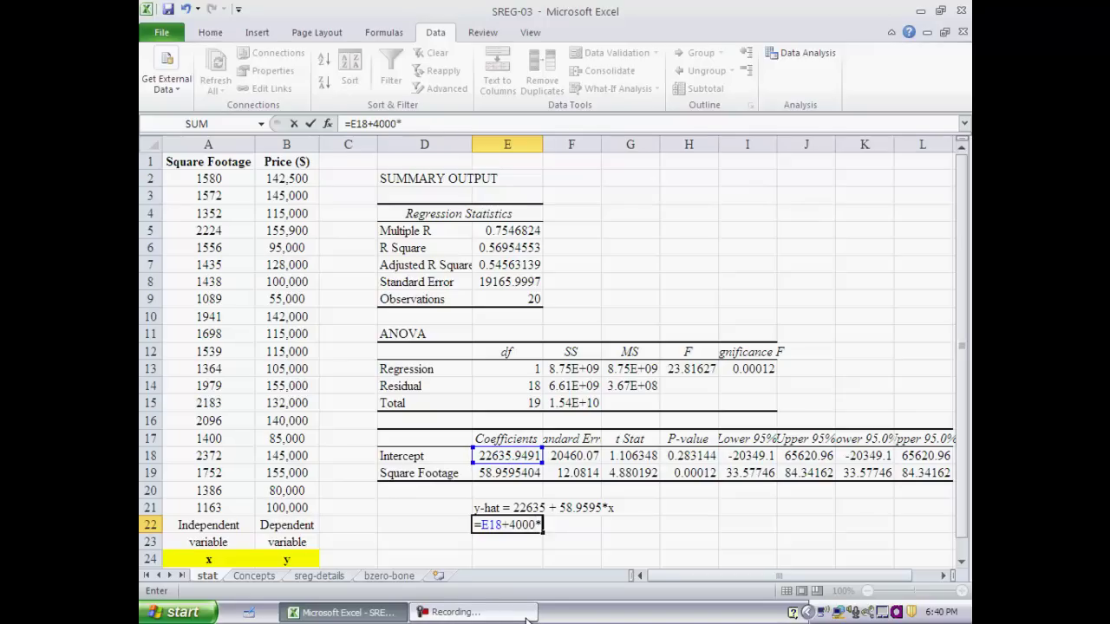
left_click(513, 470)
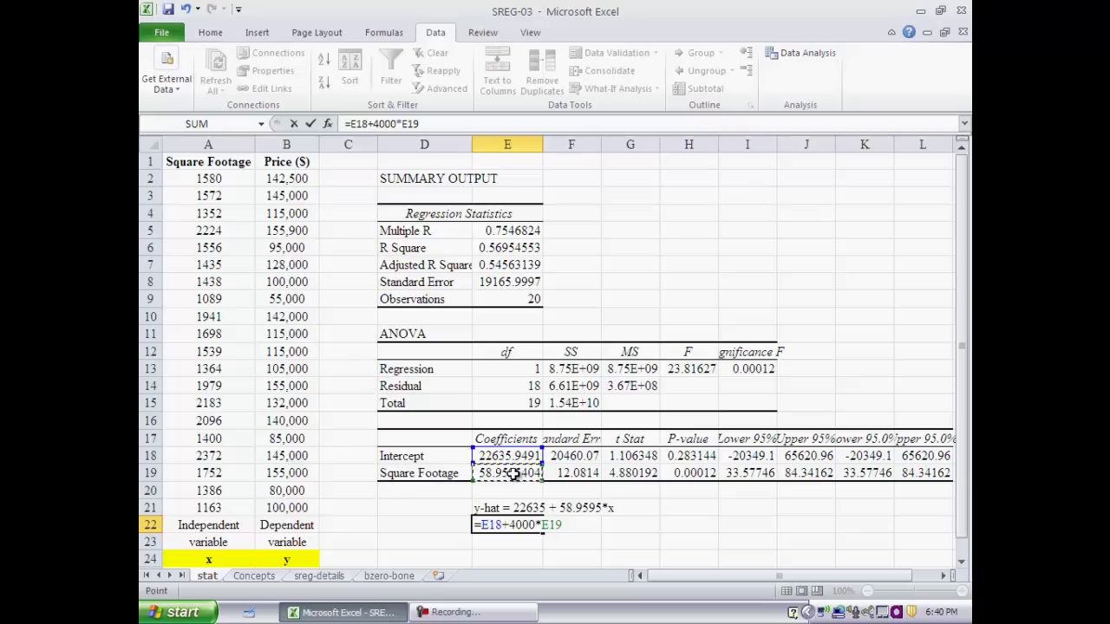
key("Return")
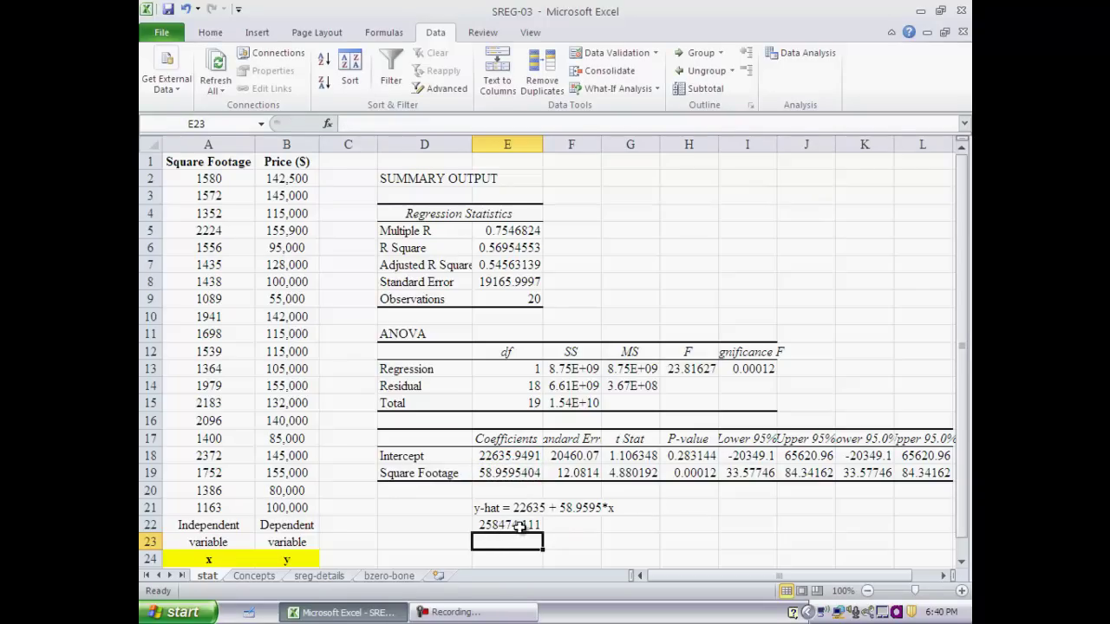
Label the prediction by entering "expected price" in cell D22
left_click(437, 528)
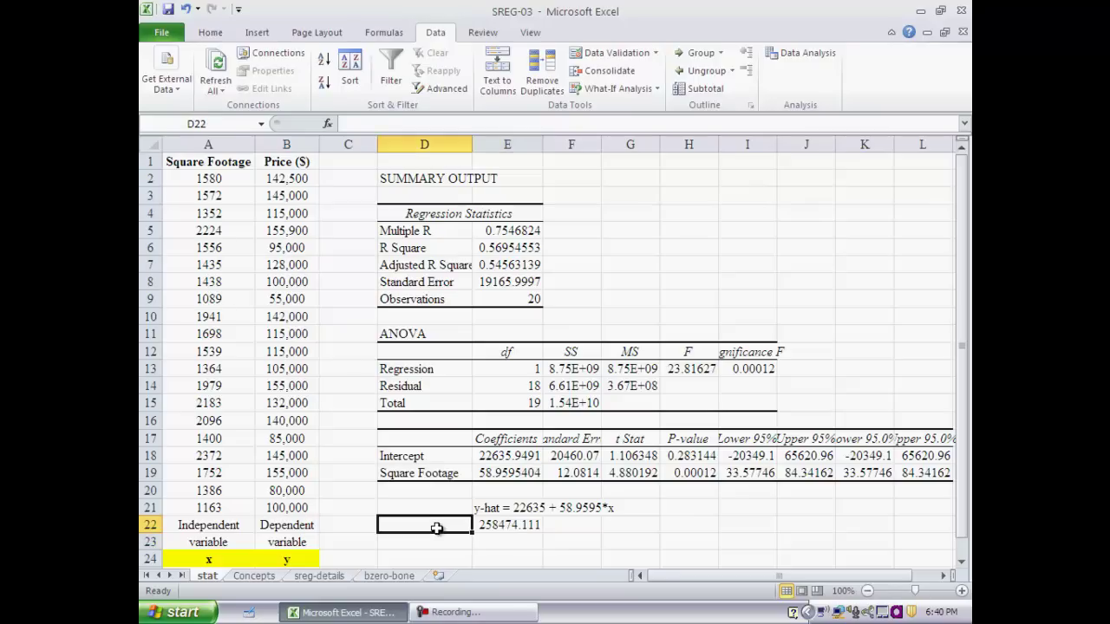
type("expected price")
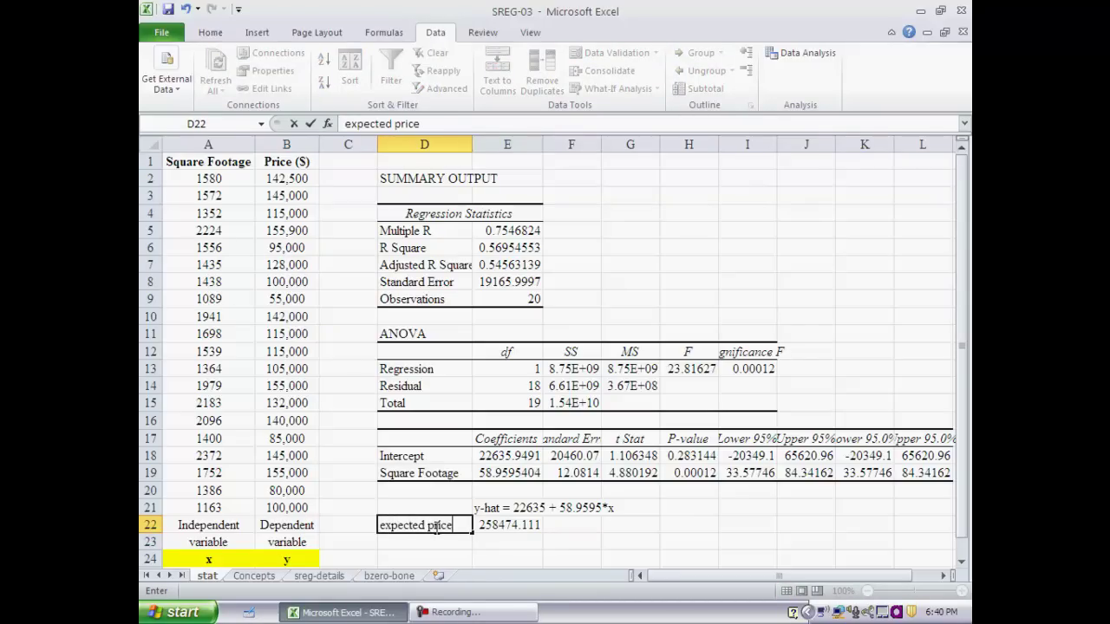
key("Return")
left_click(436, 528)
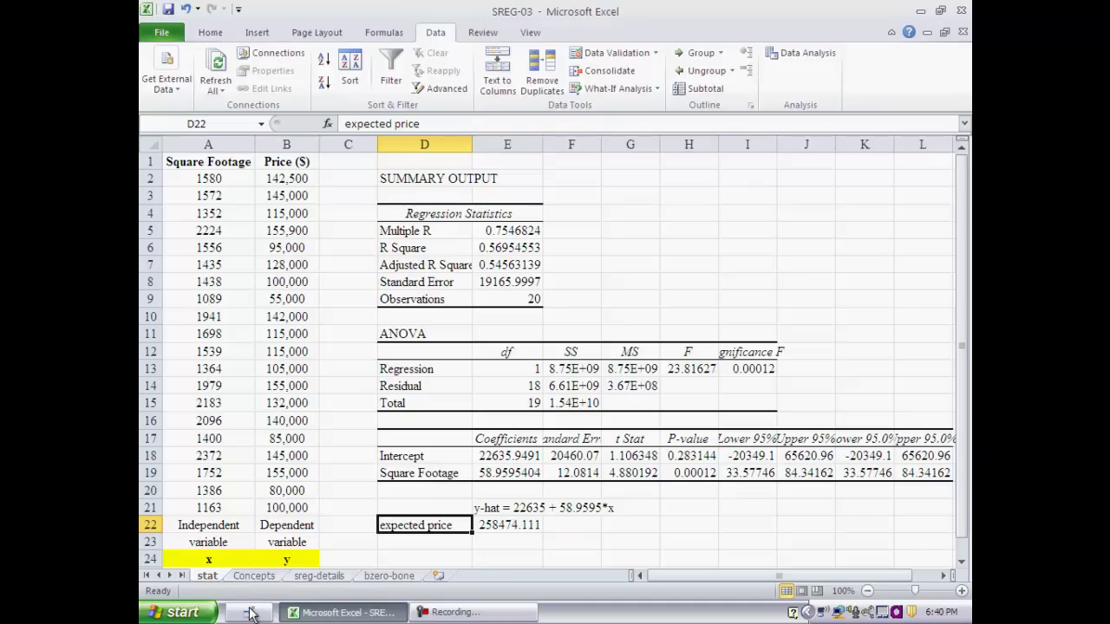
Review the expected price formula in E22 against the sample statistics and population parameters on the Concepts sheet
left_click(269, 578)
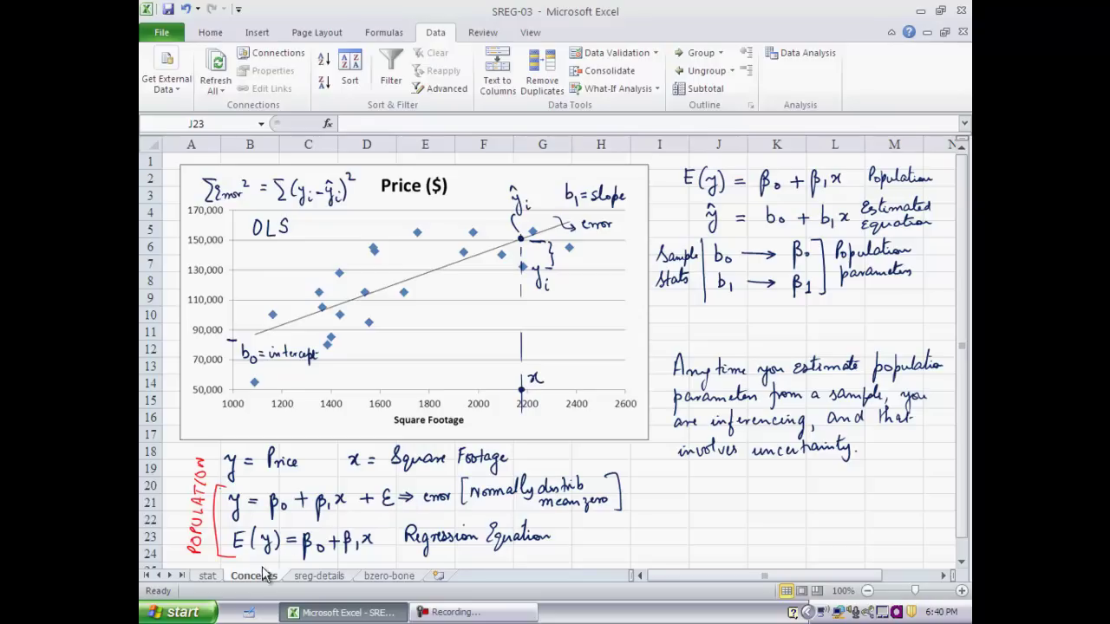
left_click(209, 579)
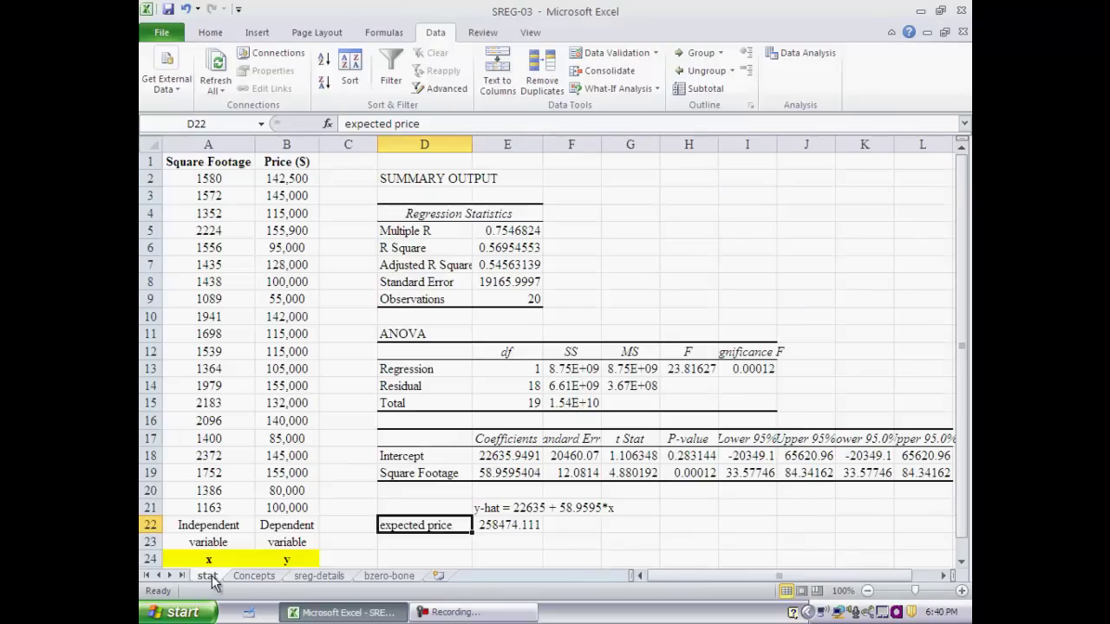
left_click(503, 524)
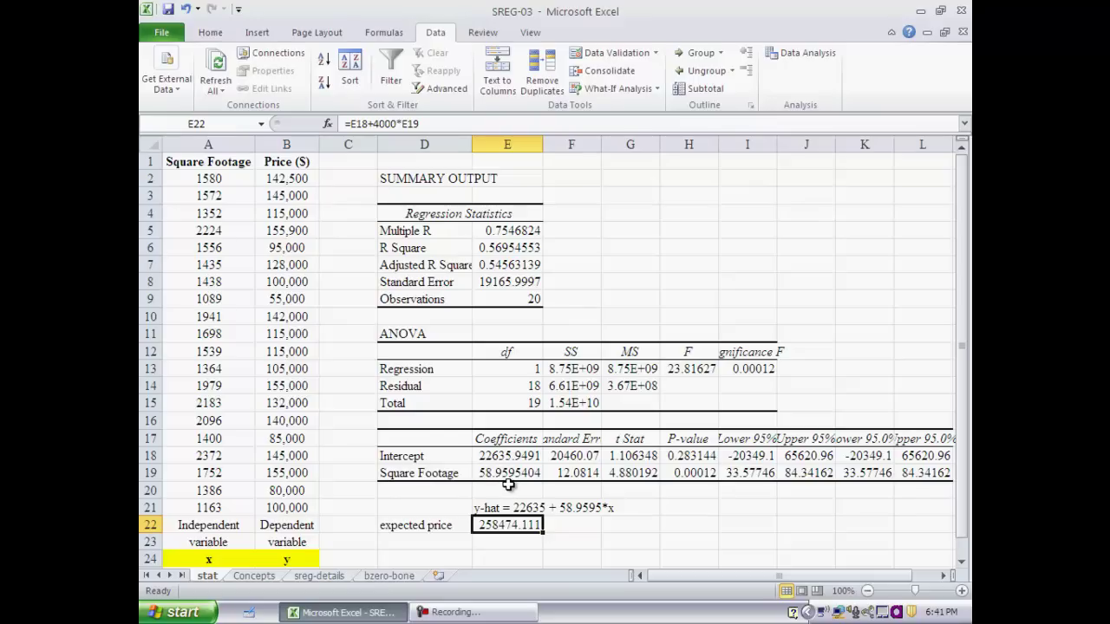
left_click(254, 576)
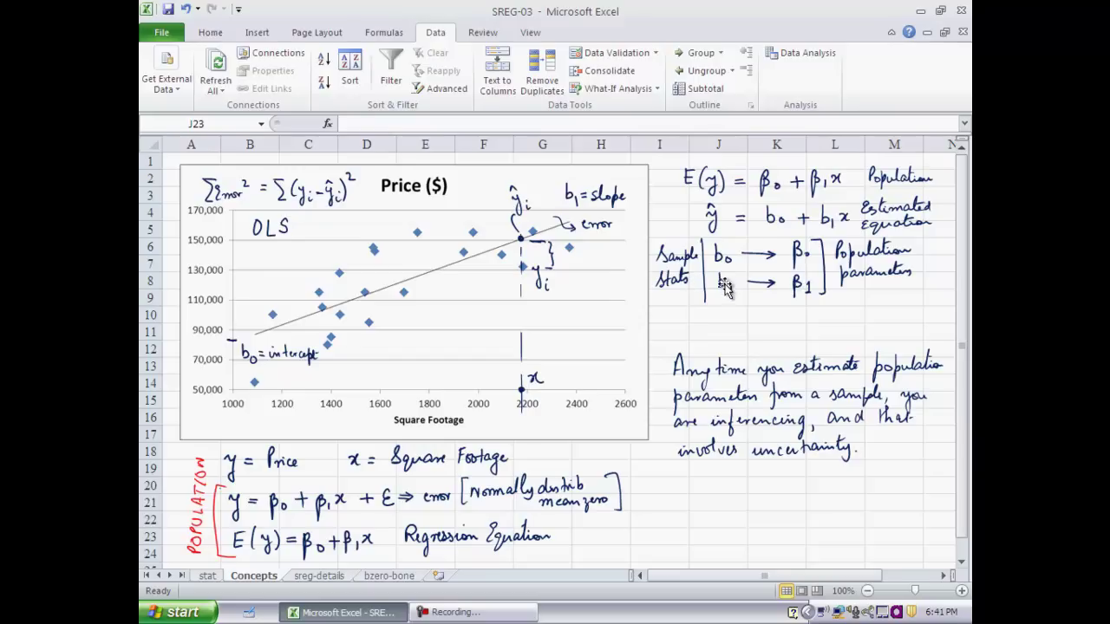
left_click(209, 577)
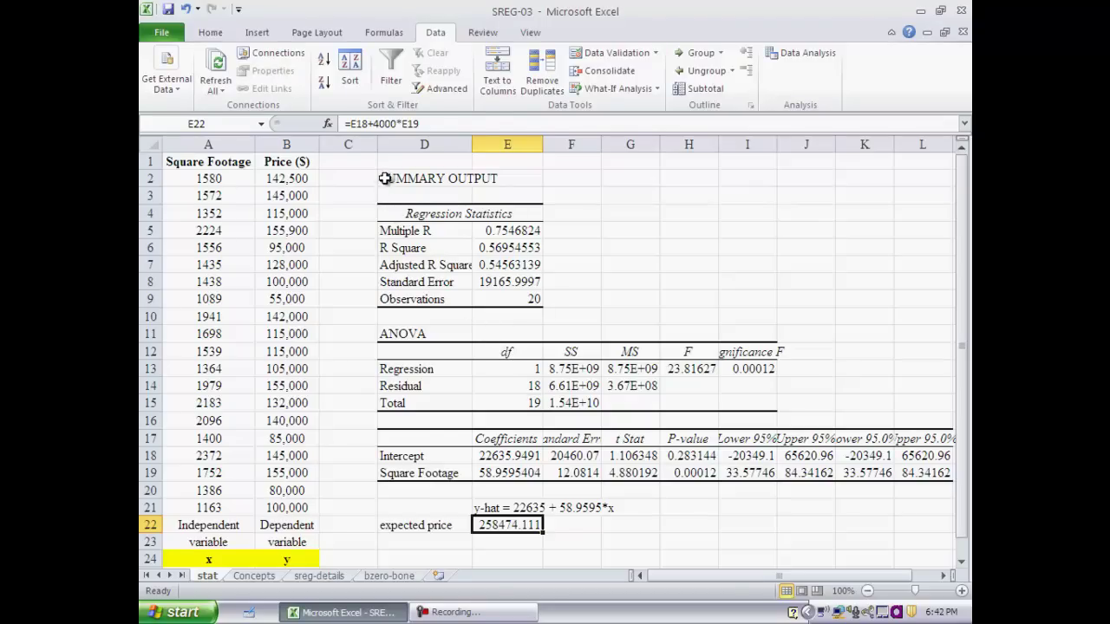
Examine the summary and ANOVA block D2:I15, and the coefficients table D17:L19 of the regression output
left_click_drag(387, 178, 764, 407)
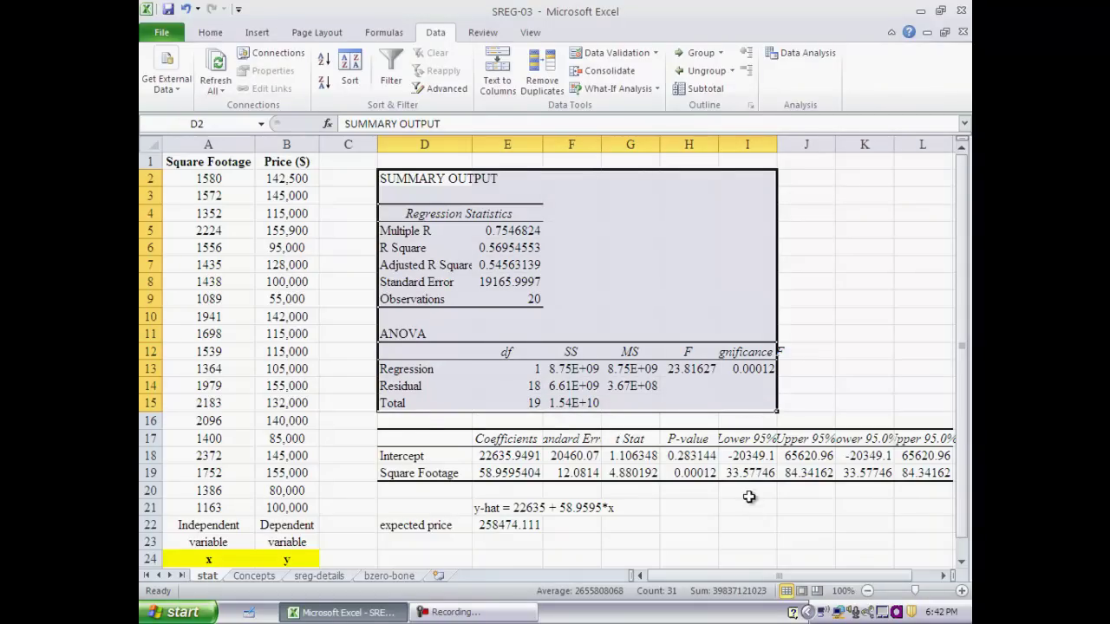
left_click(747, 523)
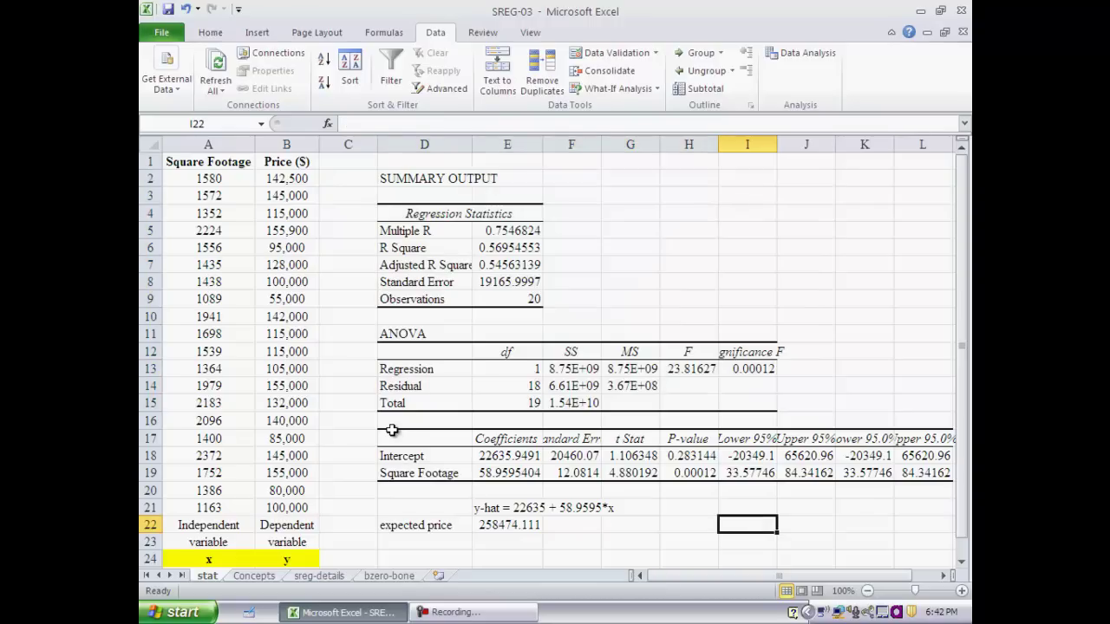
left_click_drag(390, 430, 930, 486)
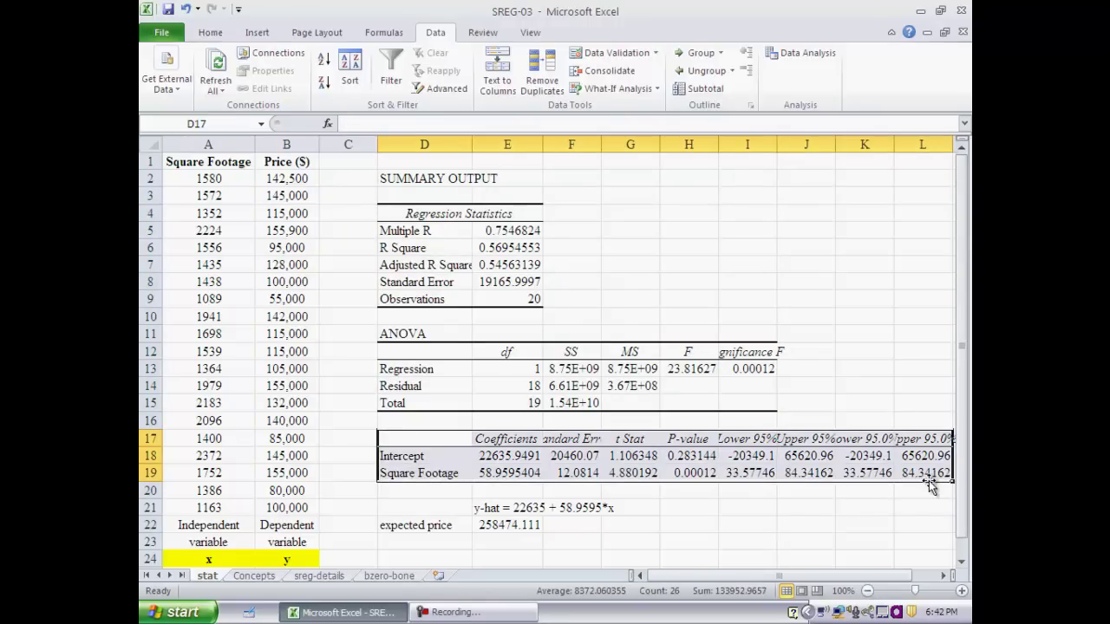